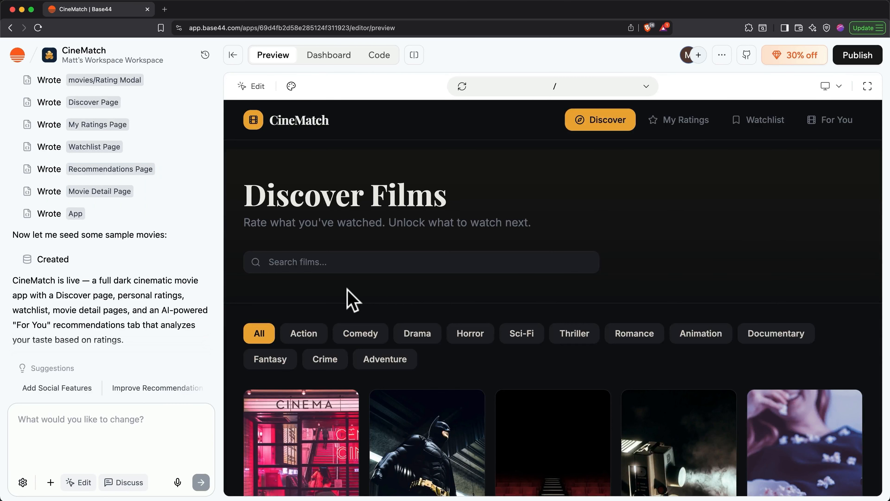
# Step: Try the Comedy, Drama, Horror and Sci-Fi genre filters on the Discover page, return to All and review the film cards
pyautogui.click(350, 269)
pyautogui.scroll(-3, 349, 267)
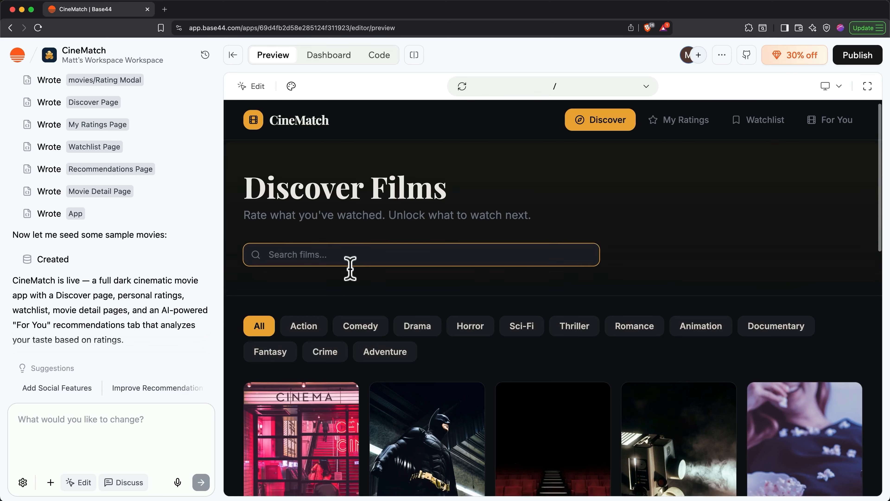
pyautogui.click(350, 245)
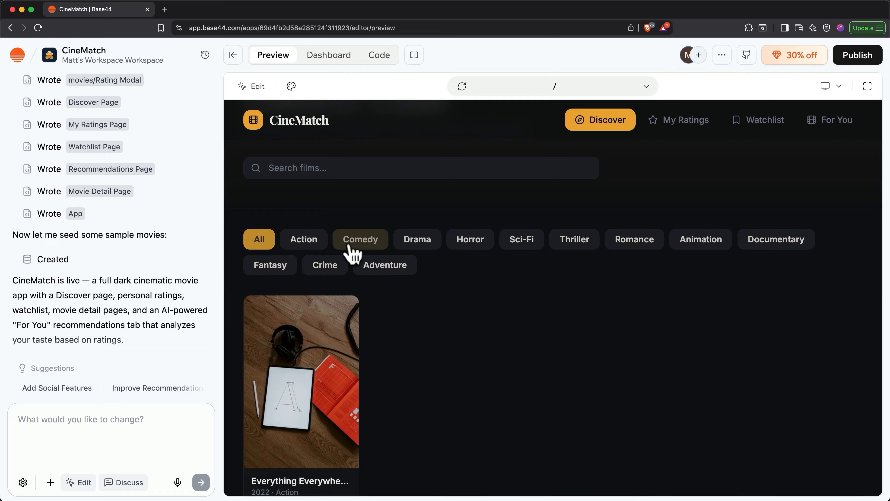
pyautogui.click(419, 245)
pyautogui.click(481, 247)
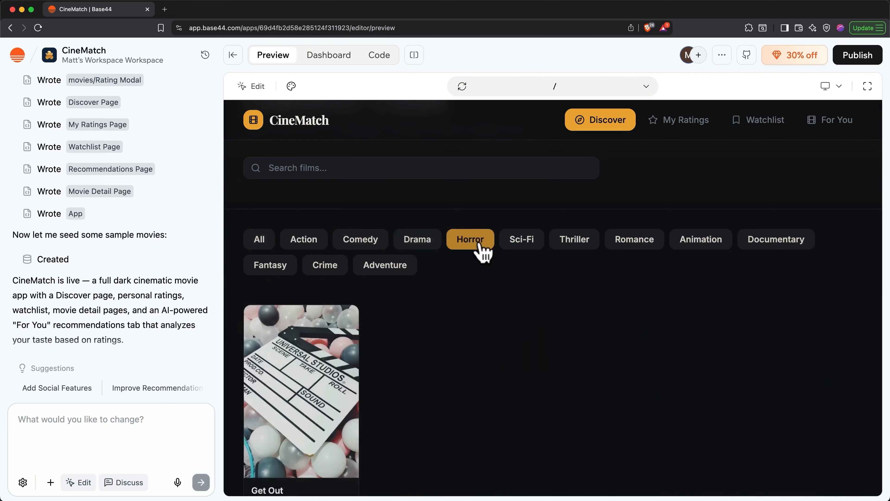
pyautogui.click(522, 246)
pyautogui.click(264, 242)
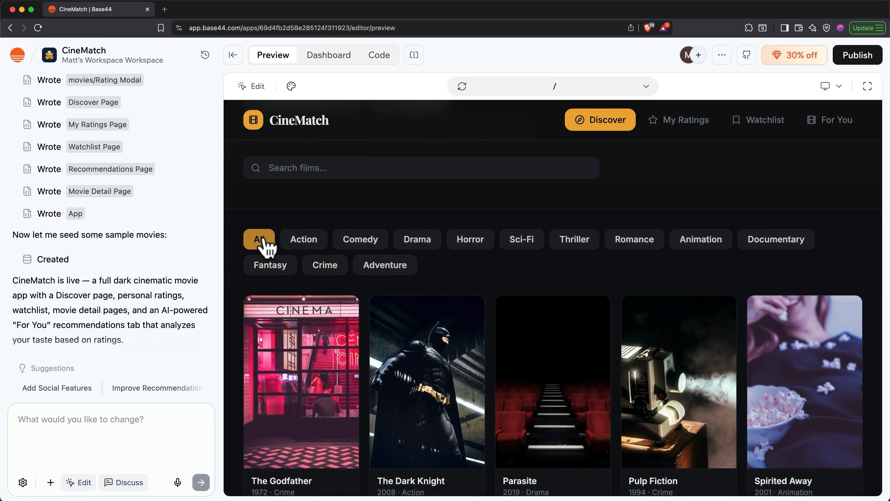
pyautogui.scroll(-3, 267, 247)
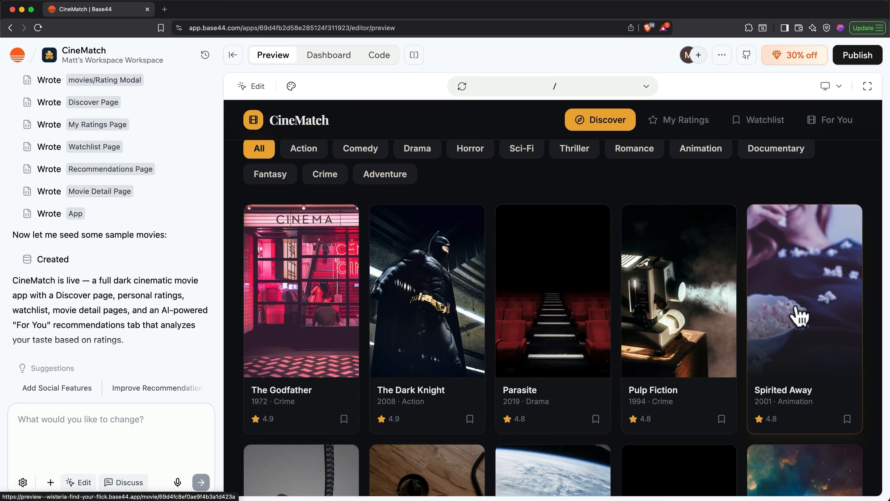
pyautogui.scroll(5, 782, 316)
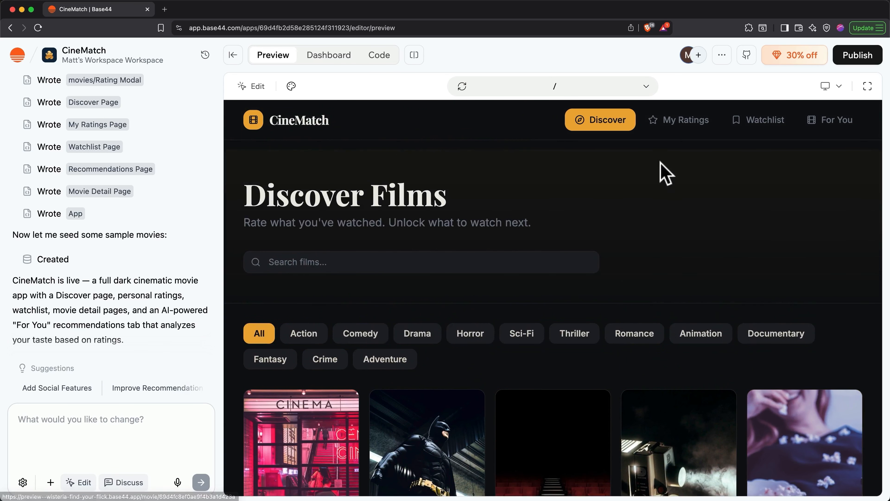
# Step: Review the app's My Ratings, Watchlist and For You pages and return to the Discover page's film list and heading
pyautogui.click(681, 136)
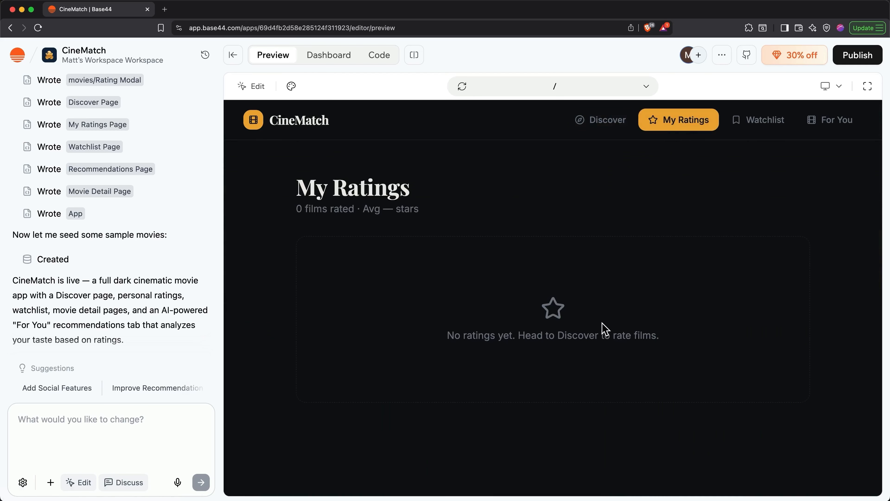
pyautogui.click(741, 131)
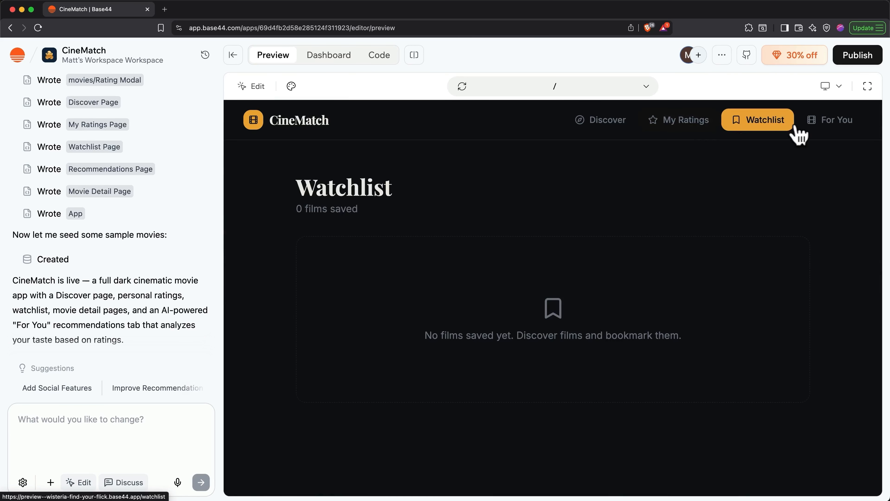
pyautogui.click(827, 131)
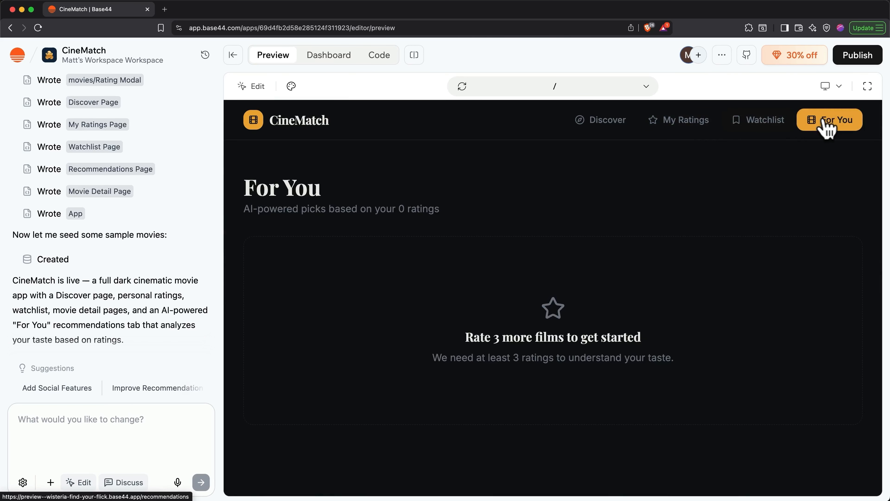
pyautogui.click(605, 130)
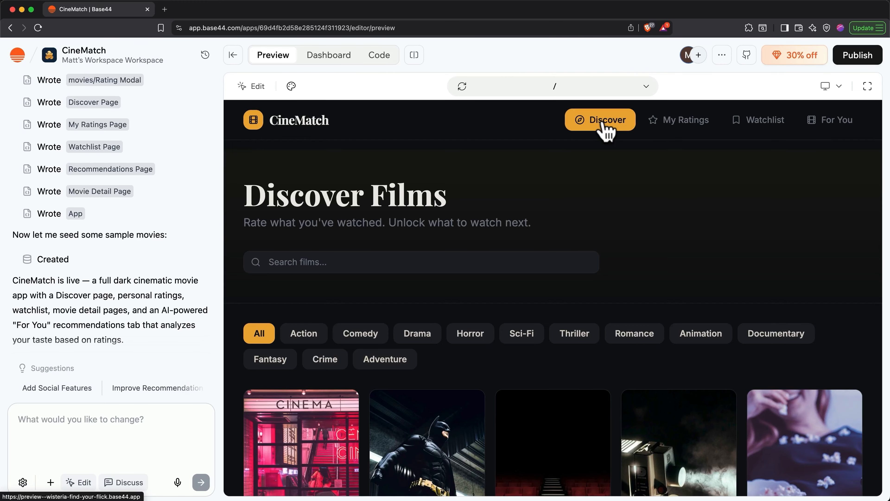
pyautogui.scroll(-5, 605, 130)
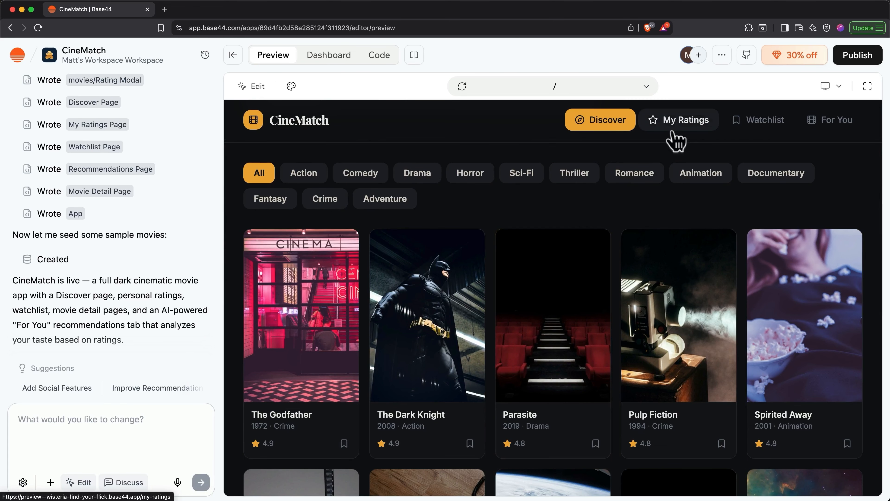
pyautogui.click(676, 140)
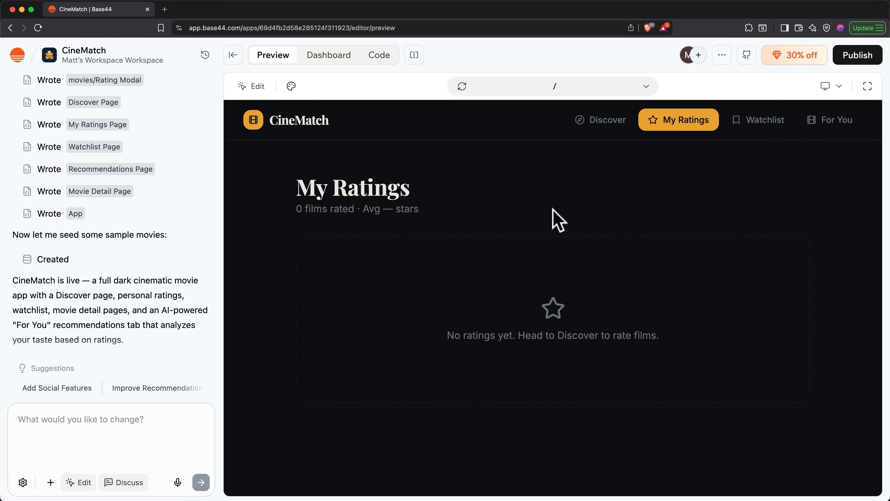
pyautogui.click(602, 131)
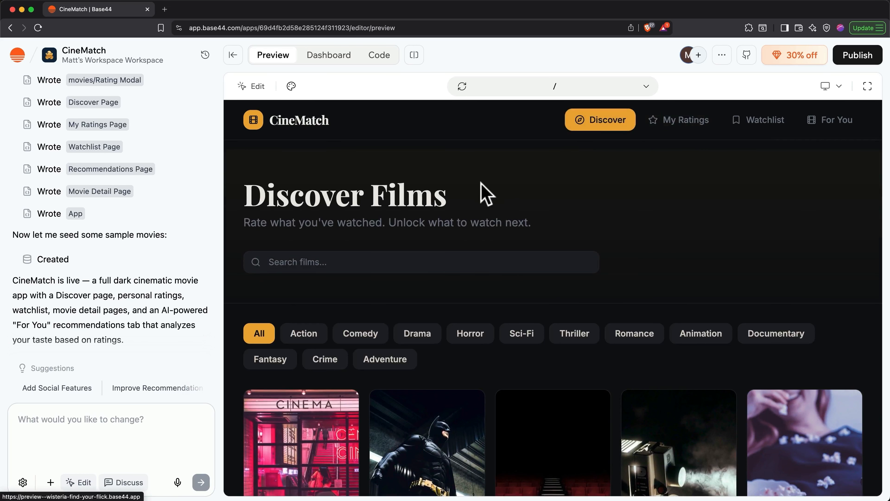
pyautogui.moveTo(473, 204); pyautogui.dragTo(249, 204)
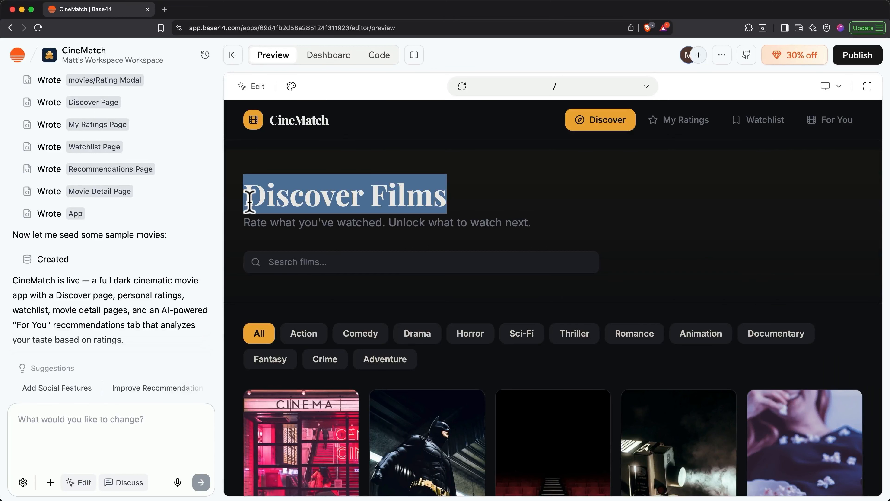
# Step: Change the theme's Primary color to #EF5A39 and save and apply it across the app
pyautogui.click(291, 86)
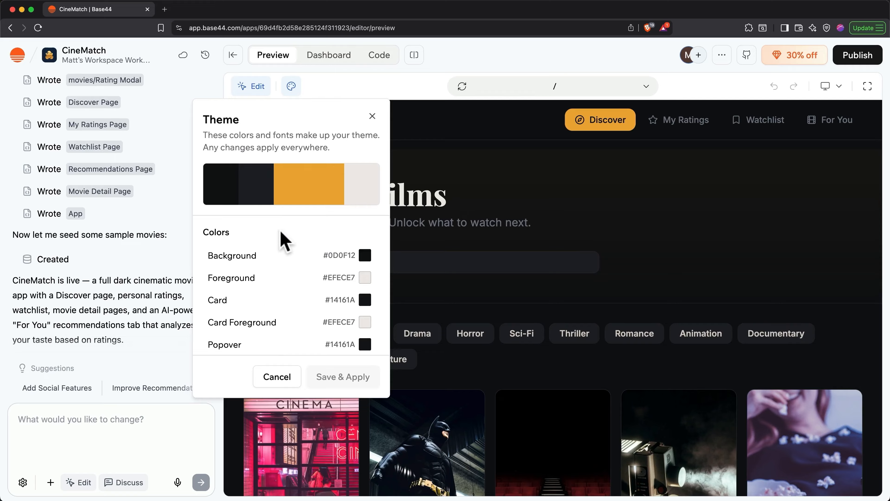
pyautogui.scroll(-5, 284, 241)
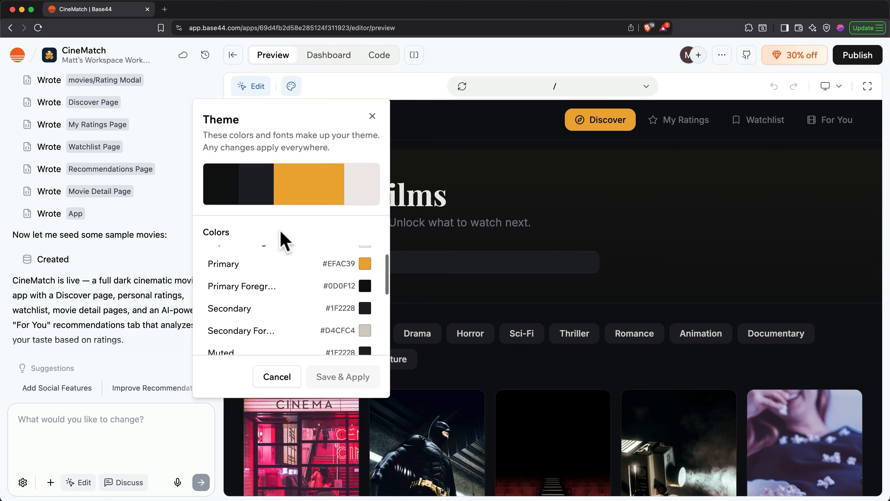
pyautogui.click(365, 263)
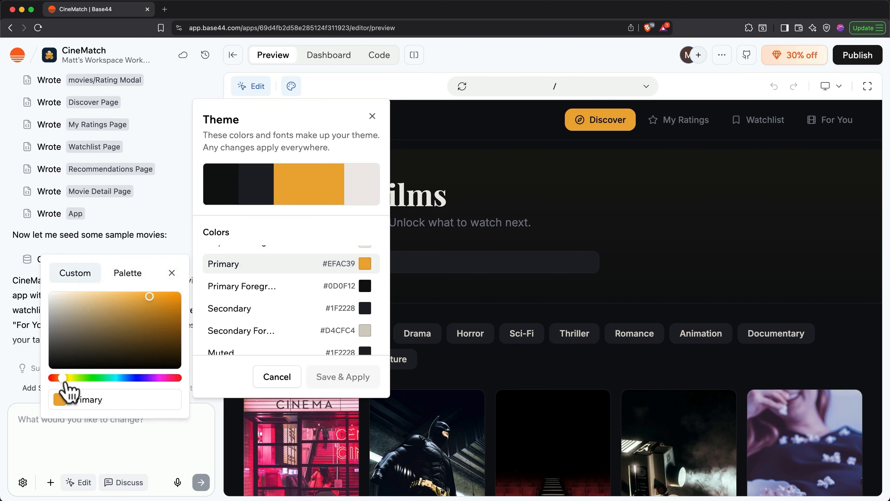
pyautogui.moveTo(64, 384); pyautogui.dragTo(55, 384)
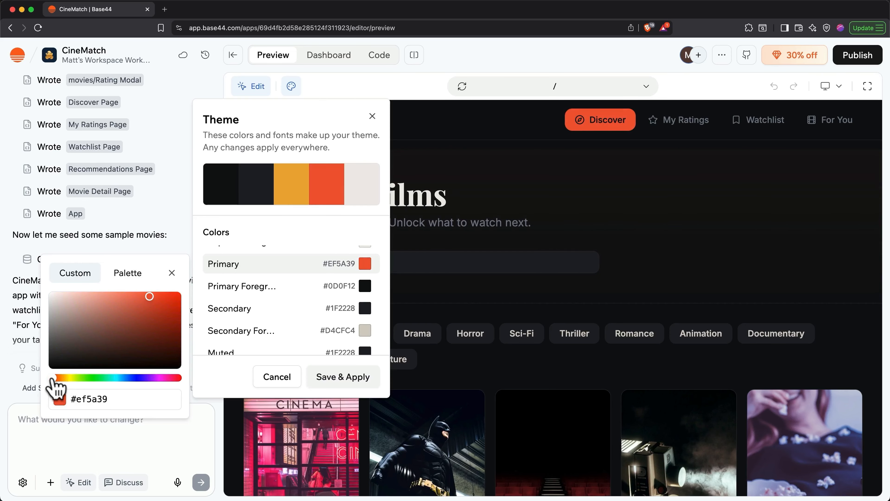
pyautogui.click(343, 377)
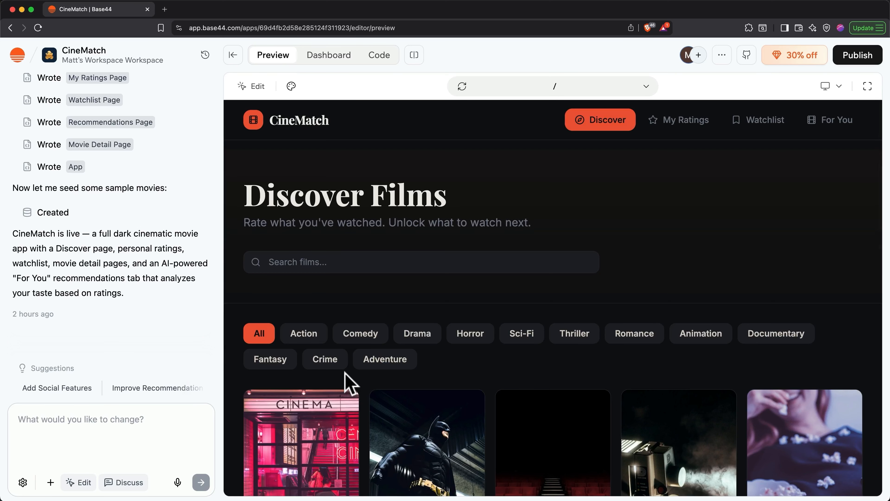
# Step: Change the tagline under the Discover Films heading to "Rate what you've watched to get personalized recommendations."
pyautogui.click(254, 92)
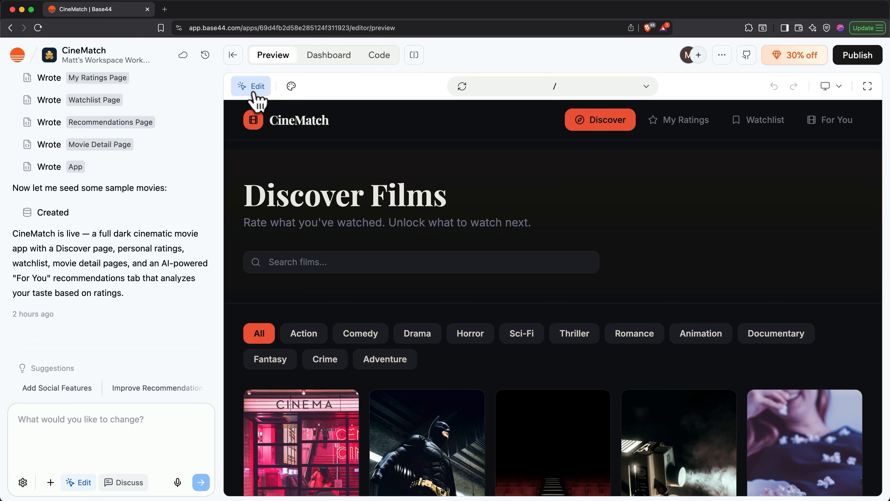
pyautogui.click(254, 93)
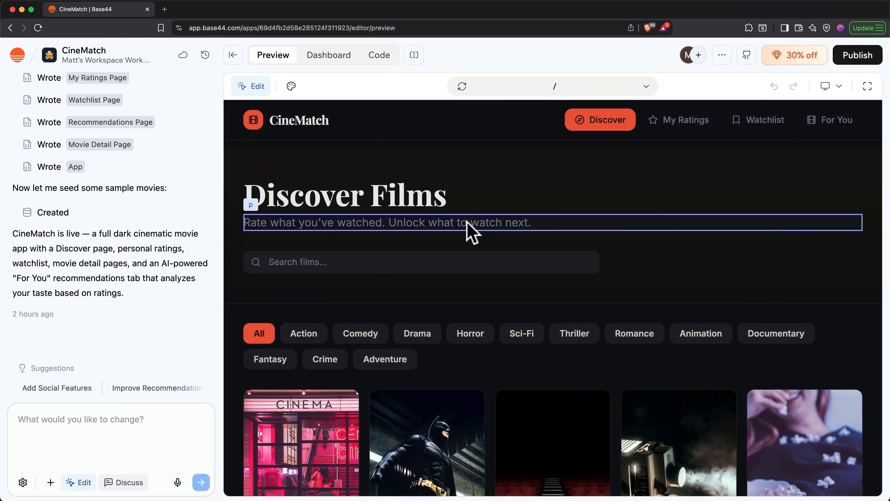
pyautogui.click(469, 231)
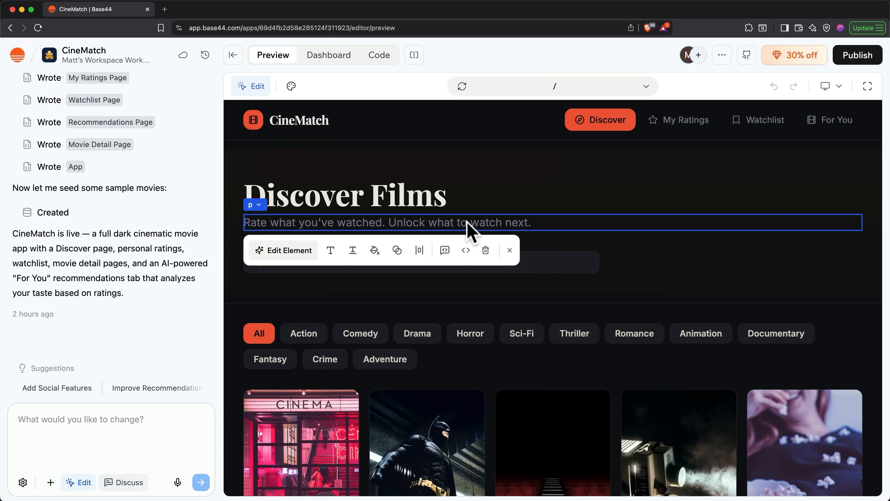
pyautogui.click(331, 253)
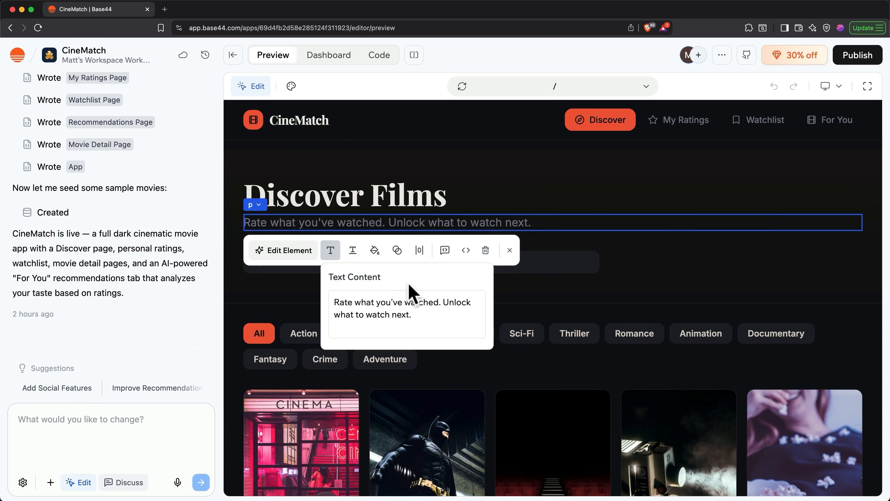
pyautogui.moveTo(440, 303); pyautogui.dragTo(445, 313)
pyautogui.press('BackSpace')
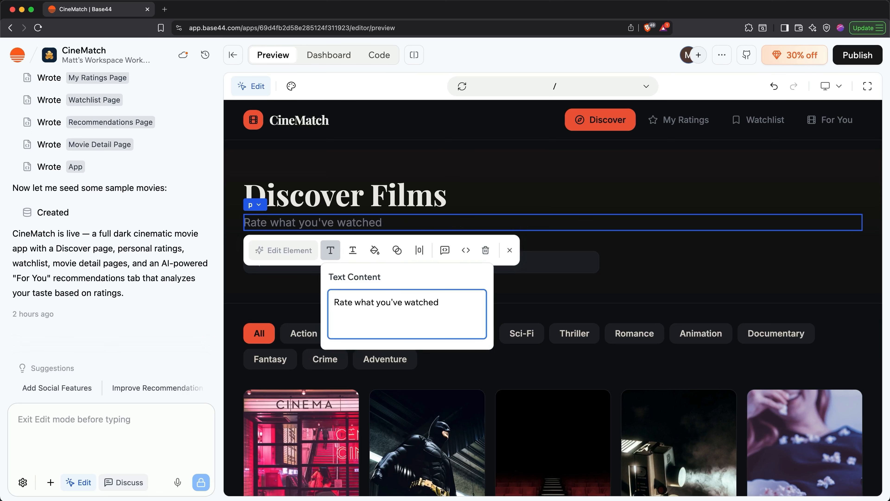
pyautogui.write('to get personalized recommendations.')
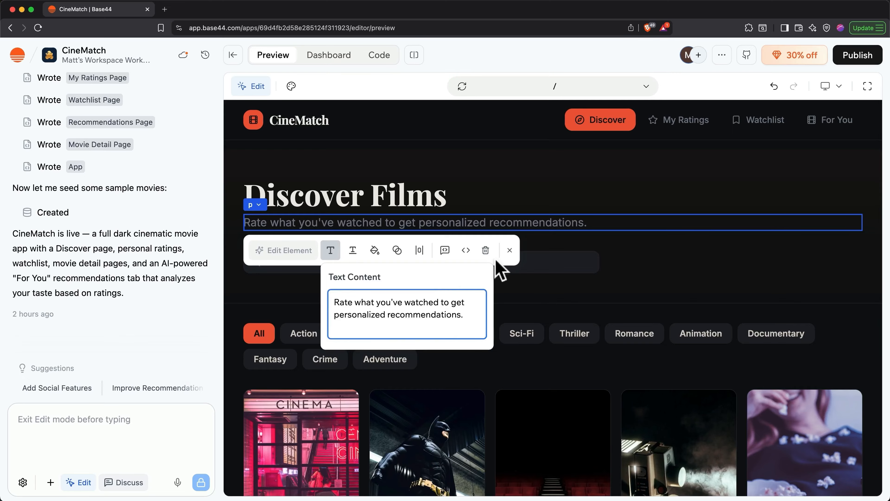
pyautogui.click(509, 250)
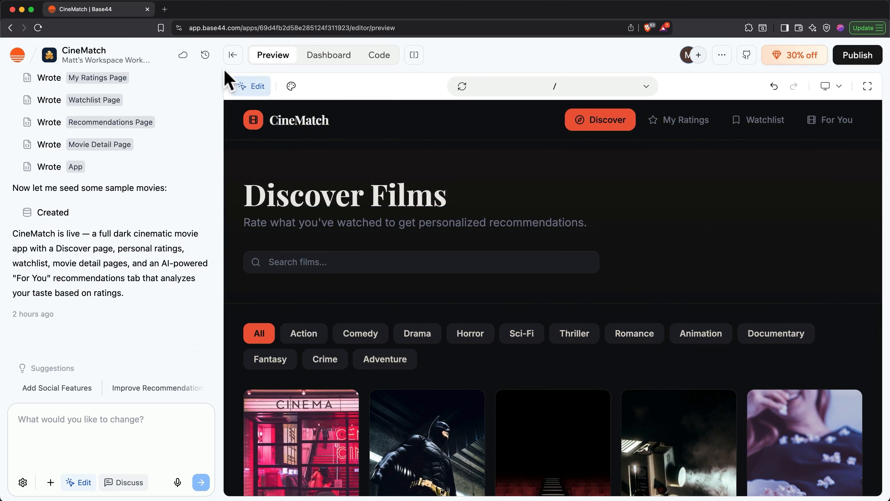
# Step: Preview the "CineMatch: Cinematic Movie Discovery" version in the version history, and return to the current app with edit mode off
pyautogui.click(206, 56)
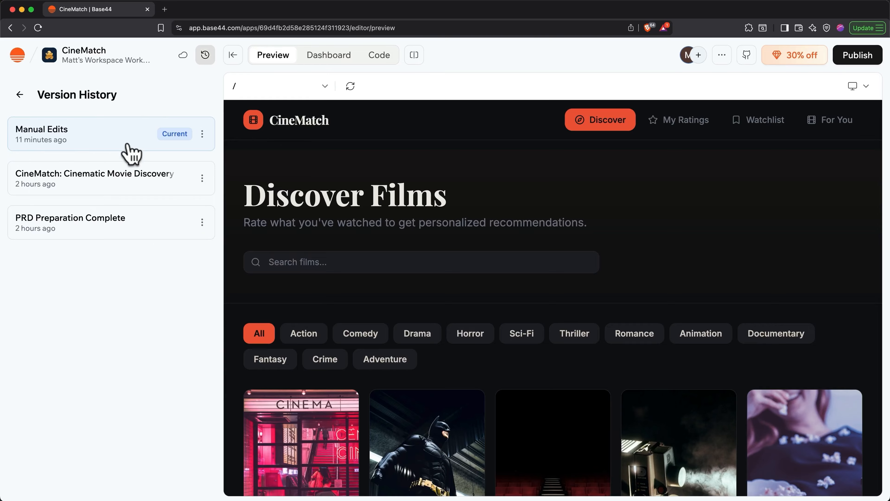
pyautogui.click(136, 180)
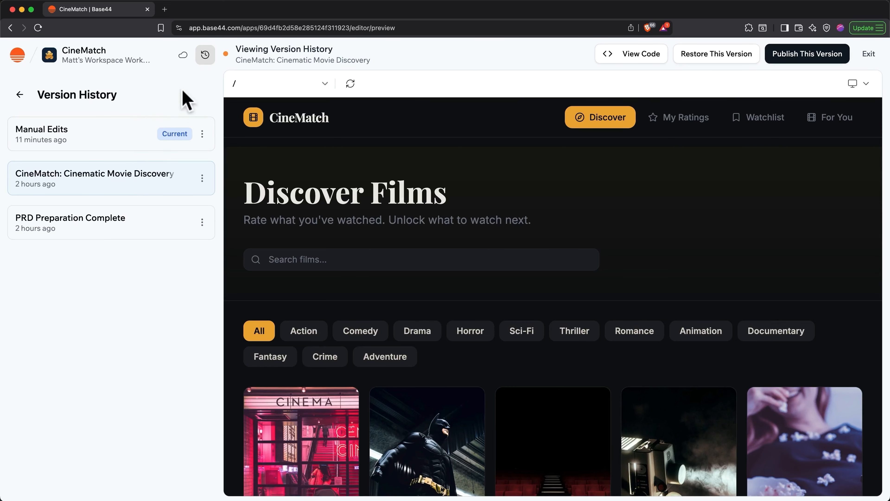
pyautogui.click(205, 55)
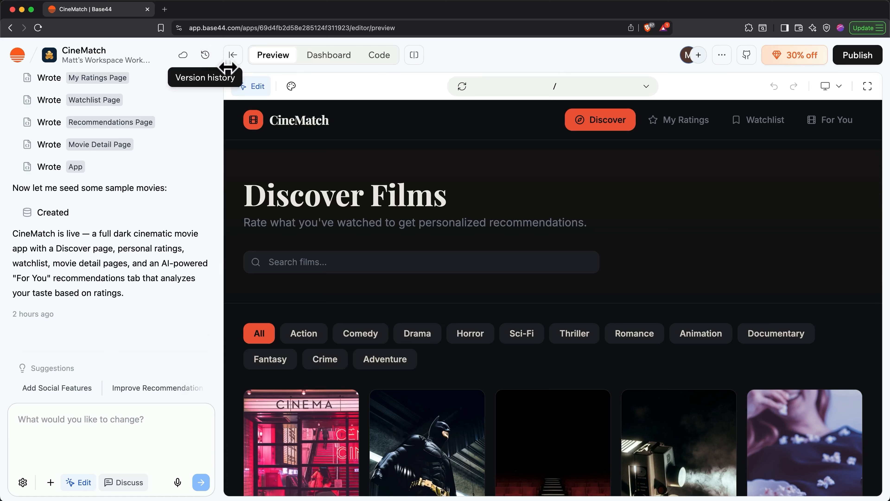
pyautogui.click(247, 87)
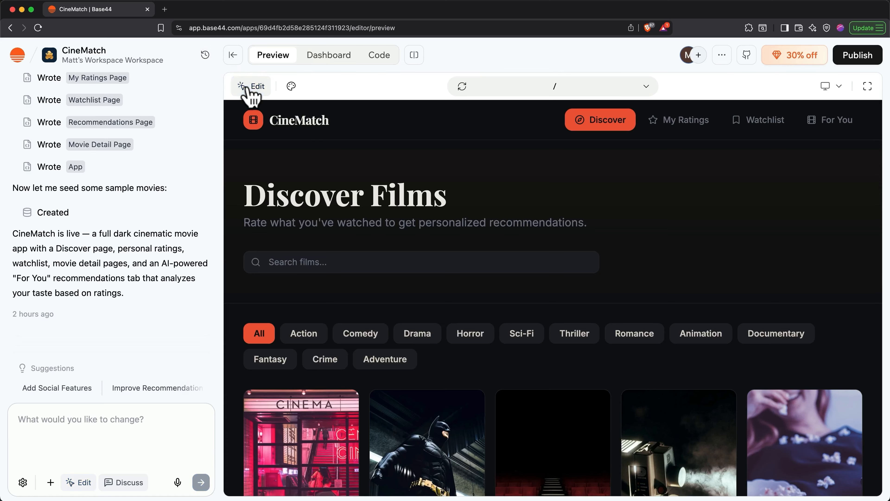